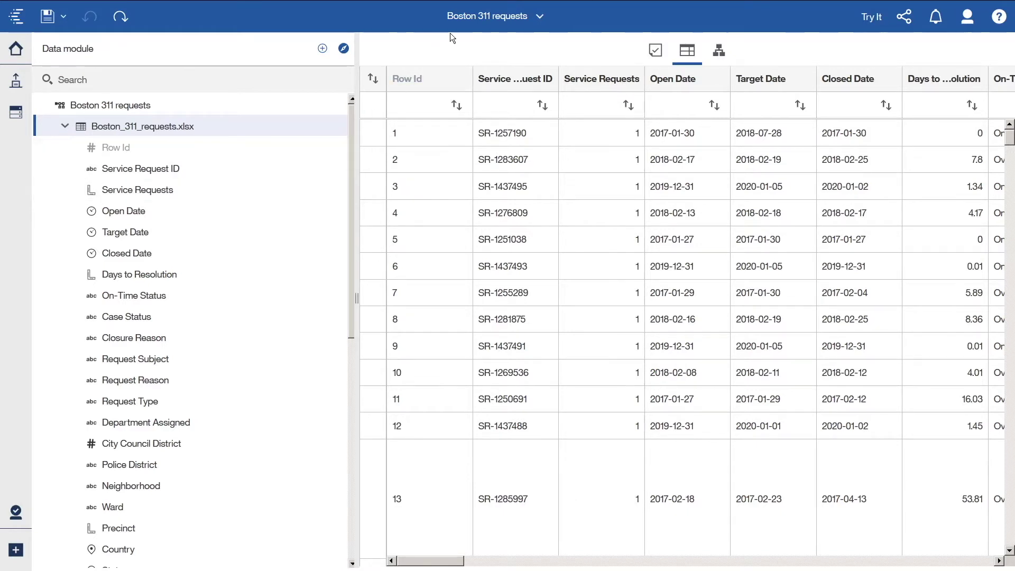
Step: Switch to the 10. October 1 data module, expand FiscalCalendar and its Calendar folder, and preview the TheDate column's data
left_click(470, 19)
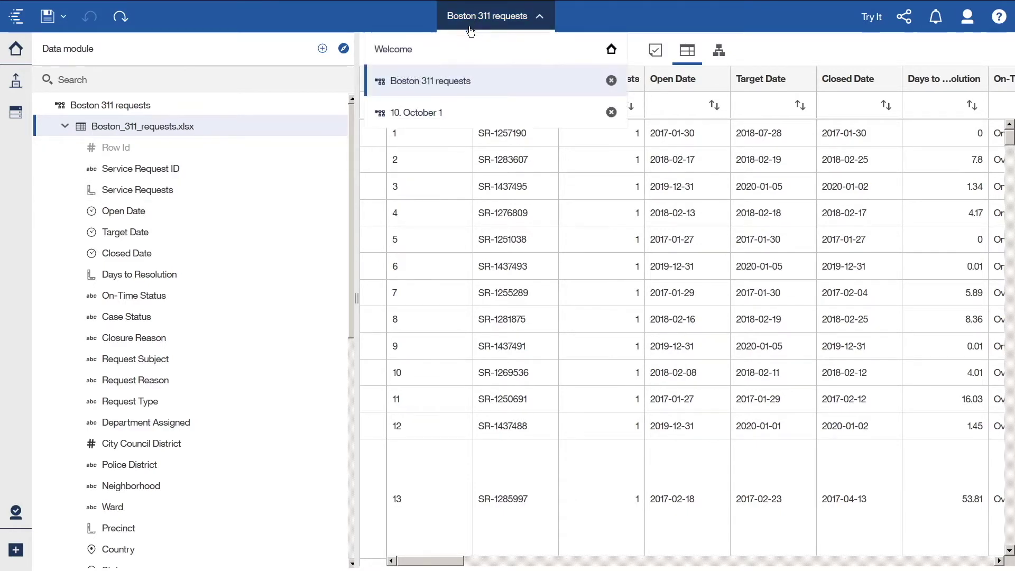
left_click(415, 114)
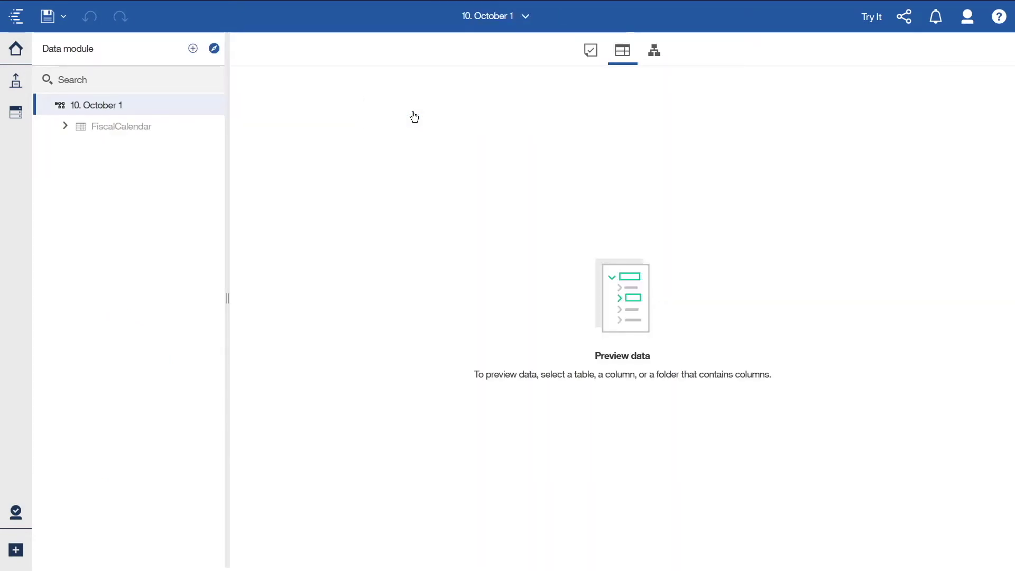
left_click(65, 128)
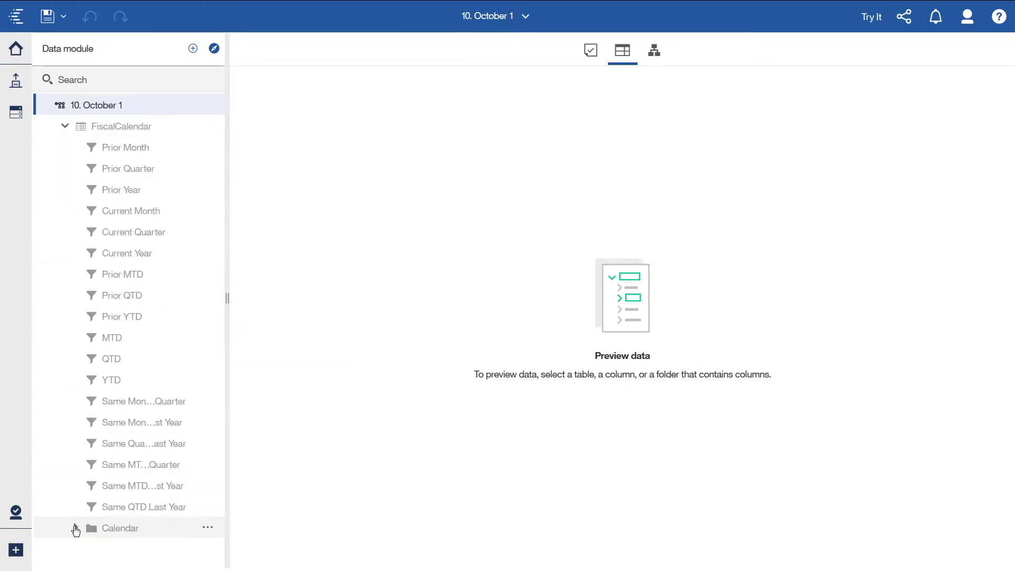
left_click(77, 528)
left_click_drag(223, 354, 213, 526)
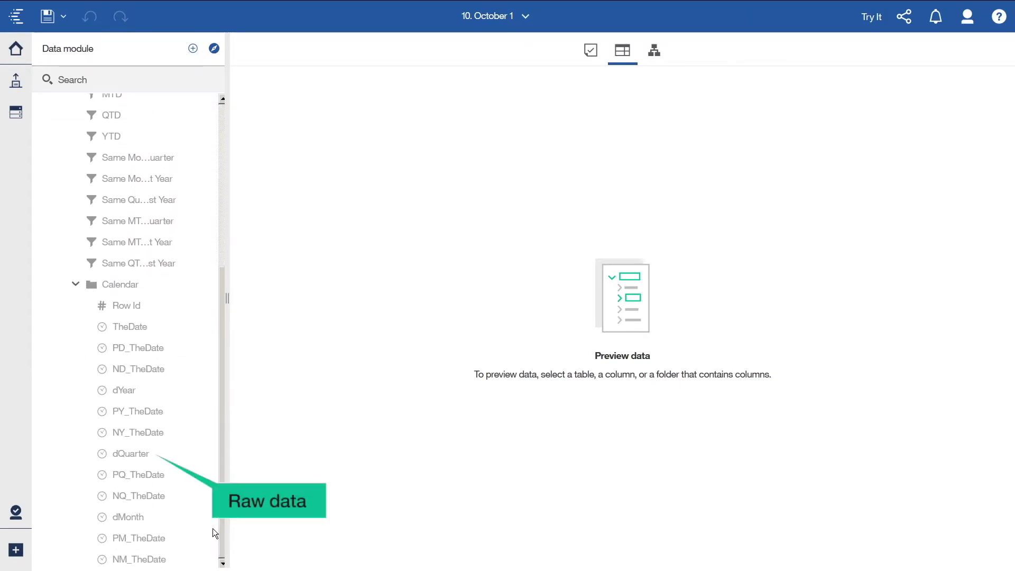
left_click(123, 327)
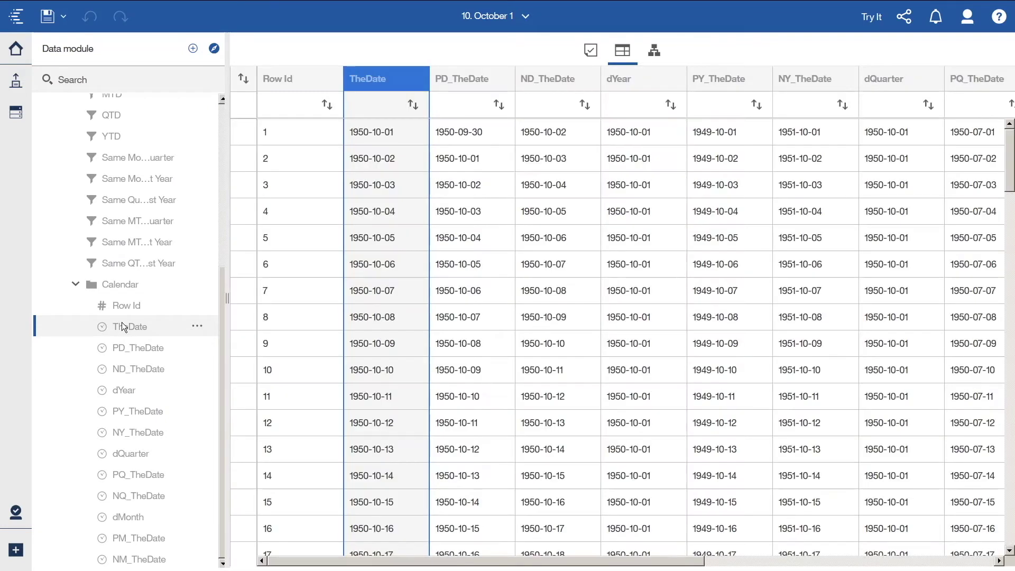
Step: Add the 10. October 1 fiscal calendar from Team content > Calendars > Fiscal calendars as a source to the Boston 311 requests module
left_click(484, 16)
left_click(437, 85)
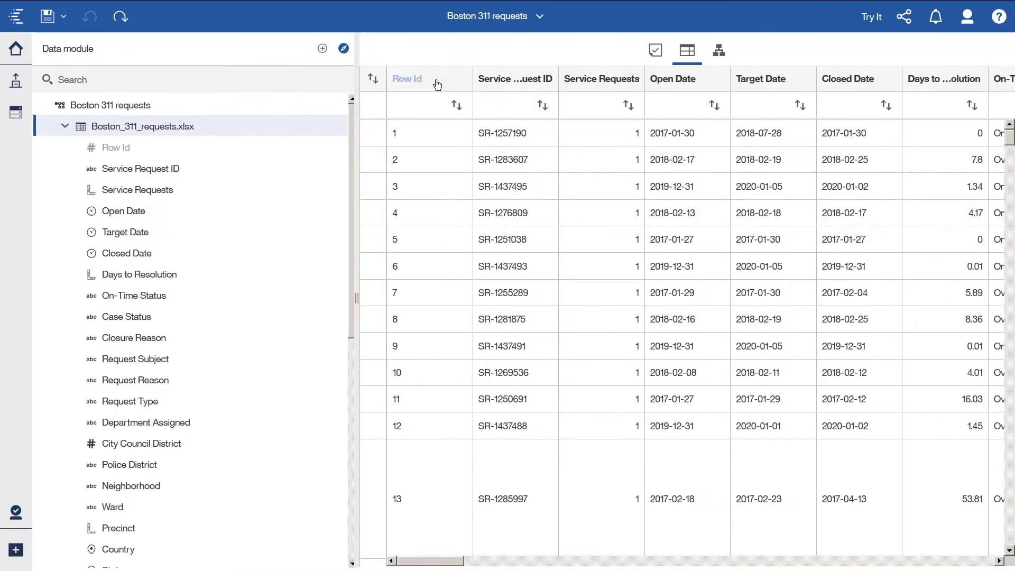
left_click(323, 50)
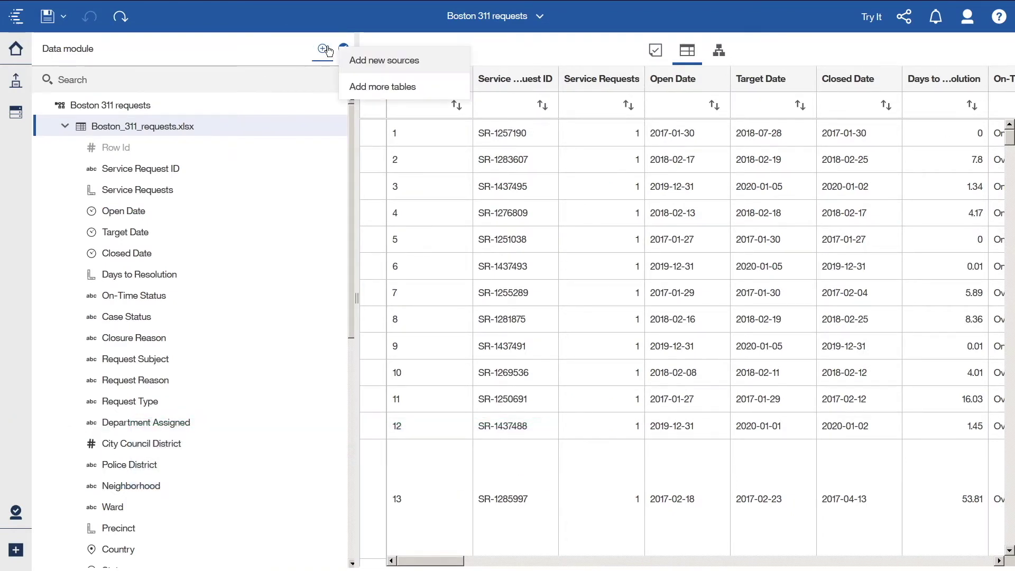
left_click(369, 62)
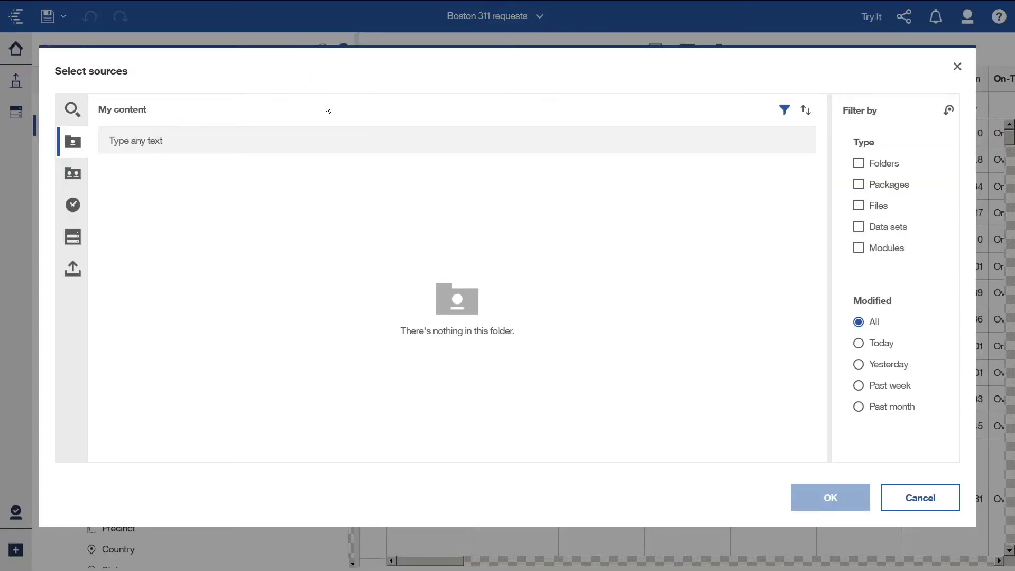
left_click(78, 174)
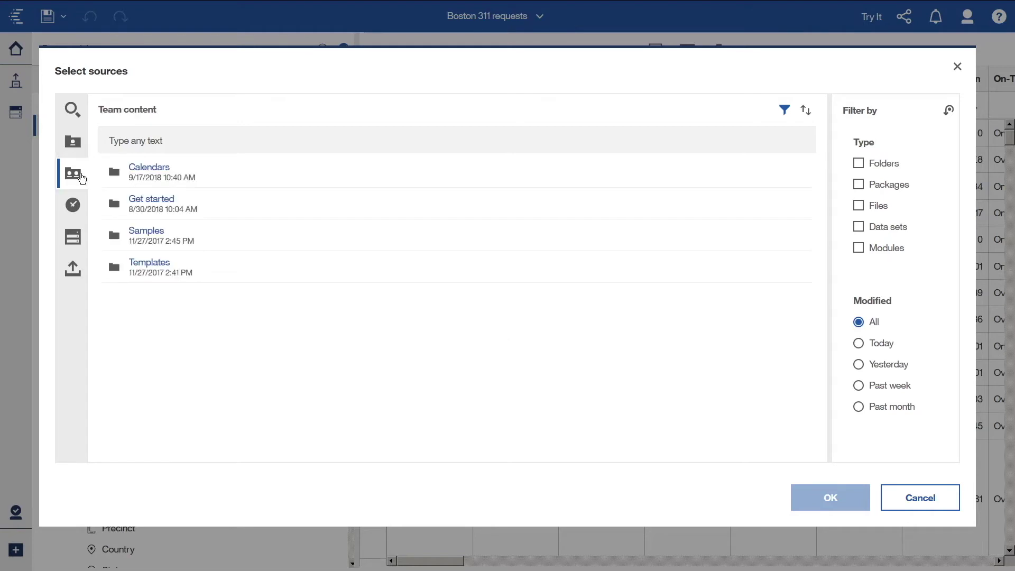
left_click(151, 169)
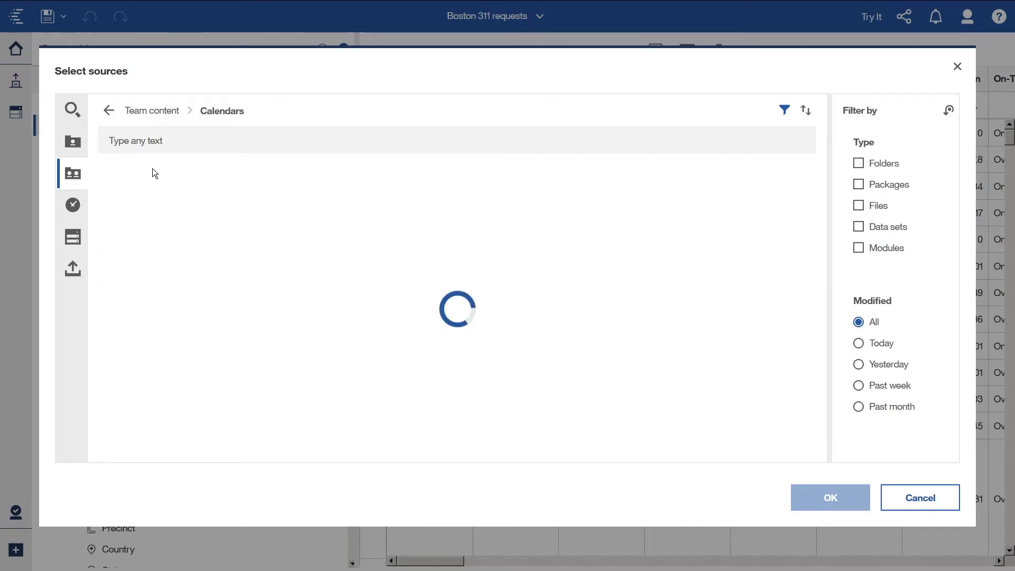
left_click(152, 169)
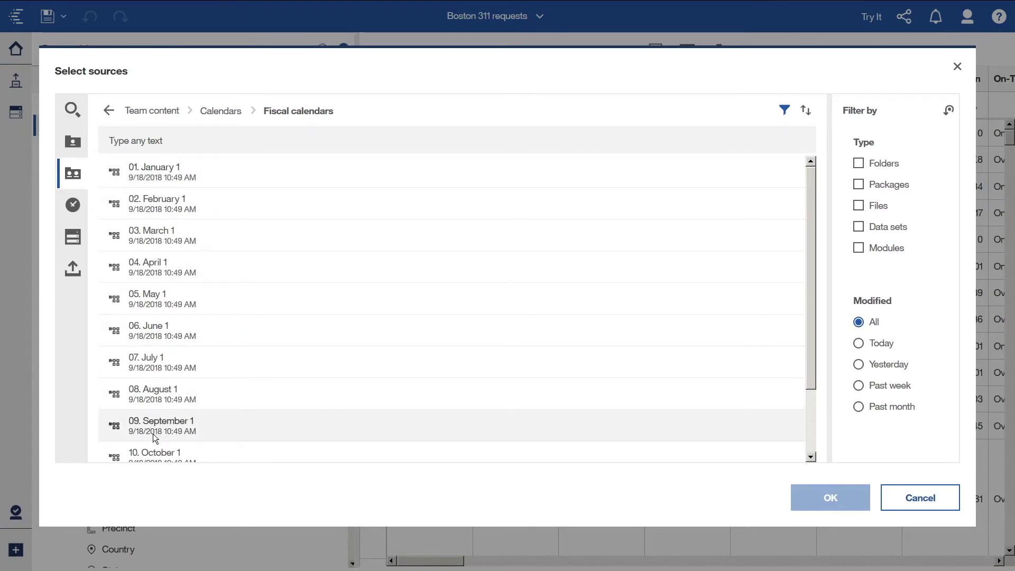
left_click(156, 456)
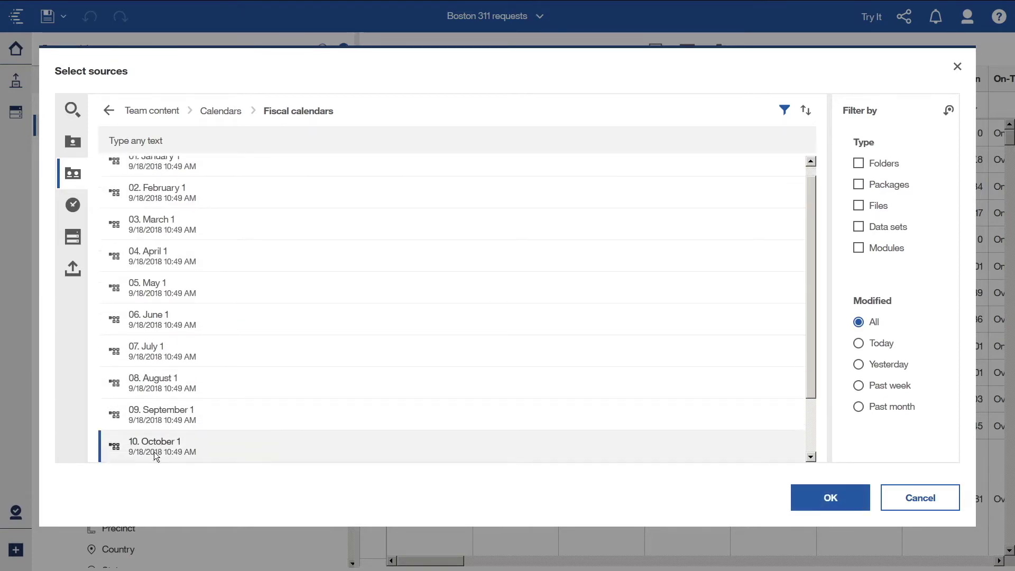
left_click(833, 498)
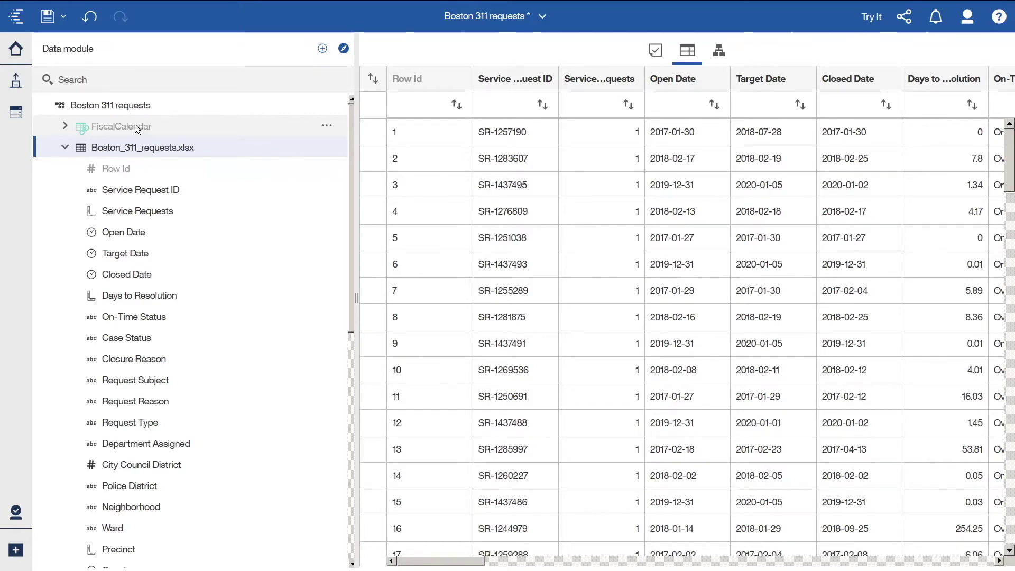
left_click(326, 127)
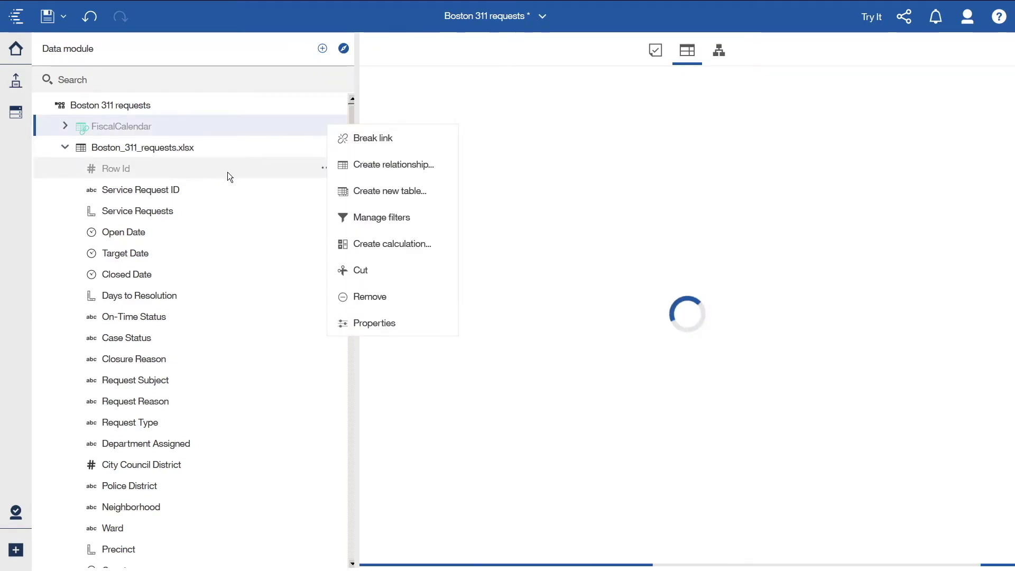
left_click(175, 150)
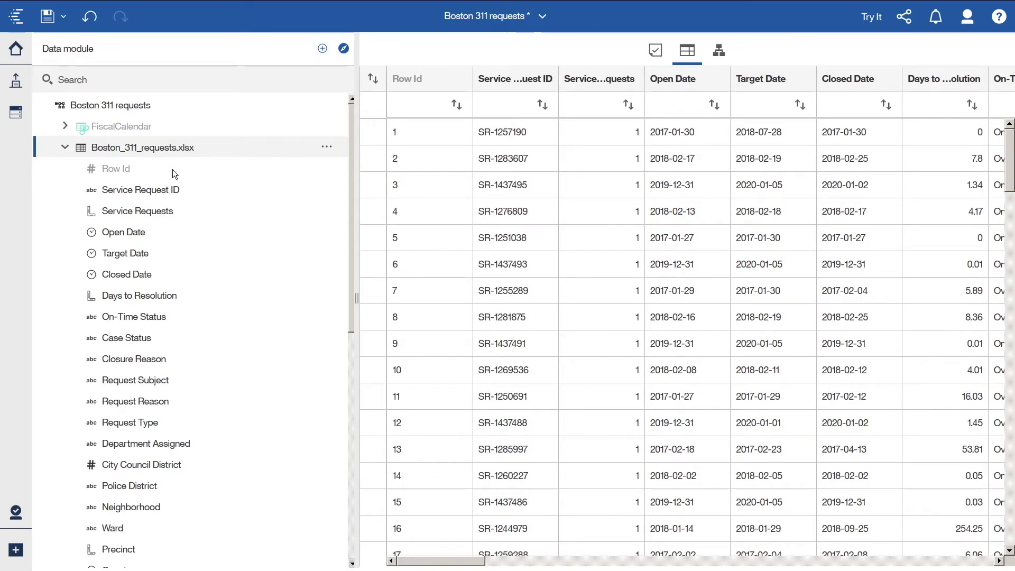
Step: Set the lookup reference of Open Date to FiscalCalendar and expand the column's relative date filters
left_click(130, 234)
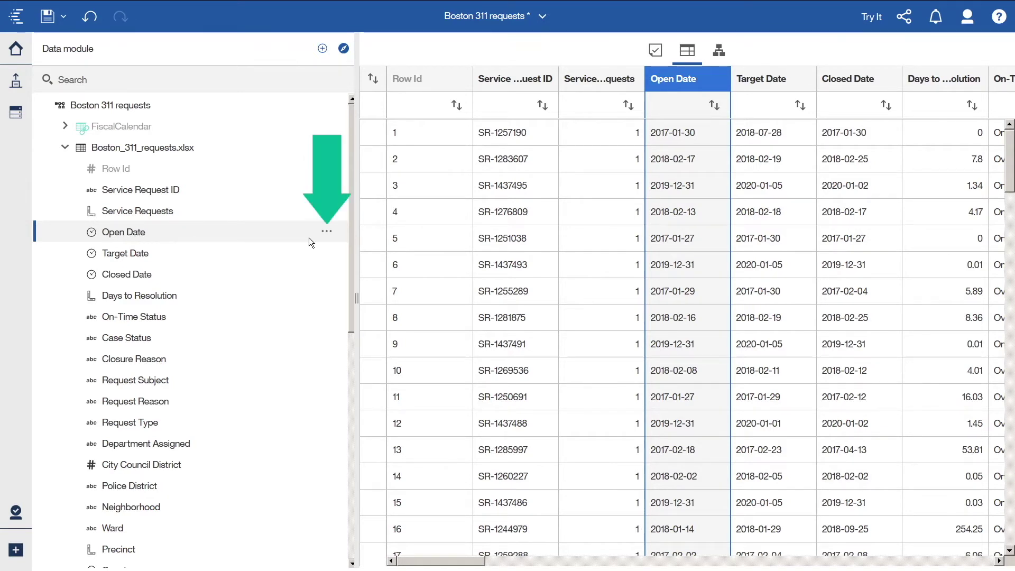
left_click(327, 233)
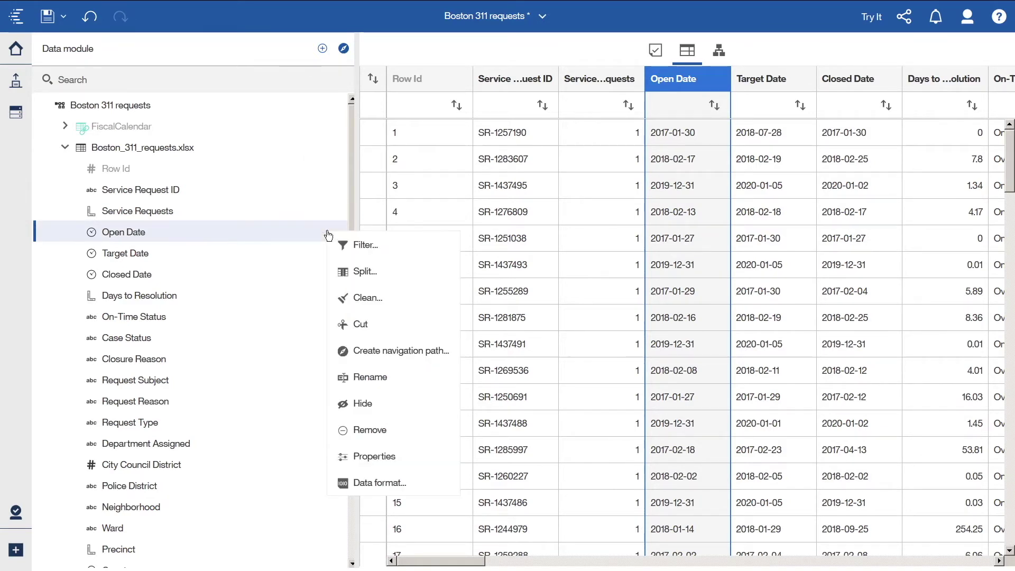
left_click(368, 458)
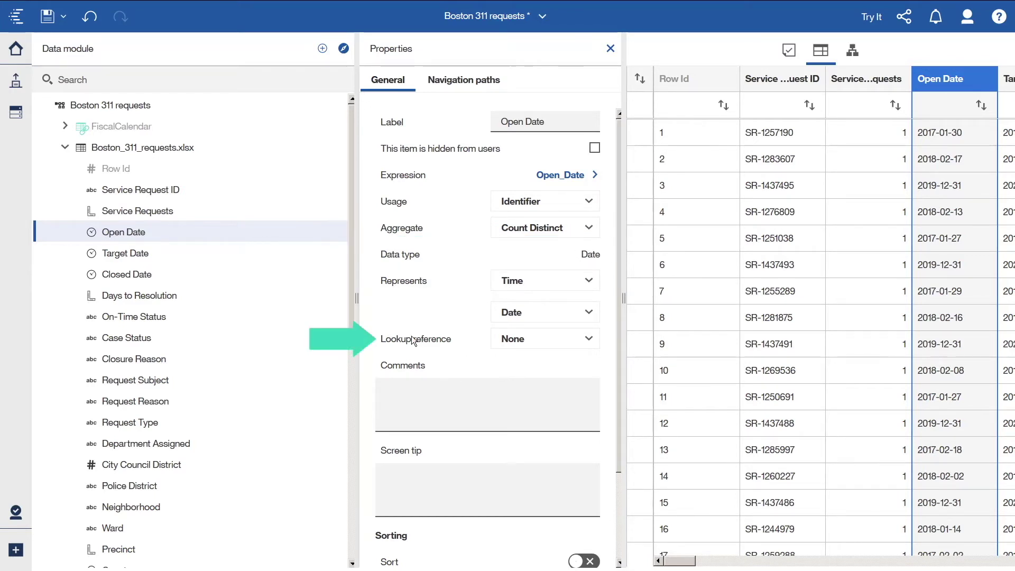
left_click(514, 339)
left_click(527, 381)
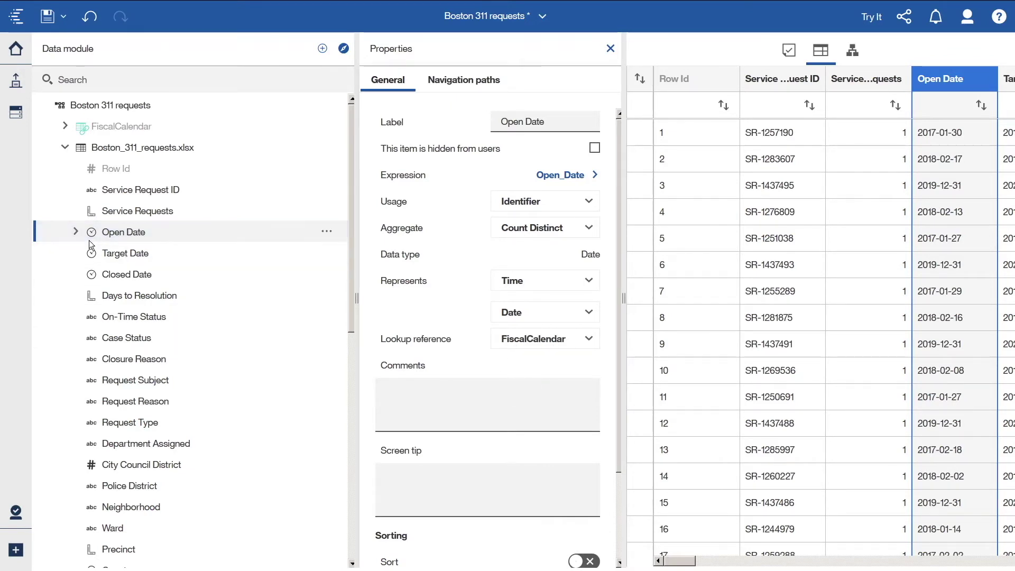
left_click(76, 232)
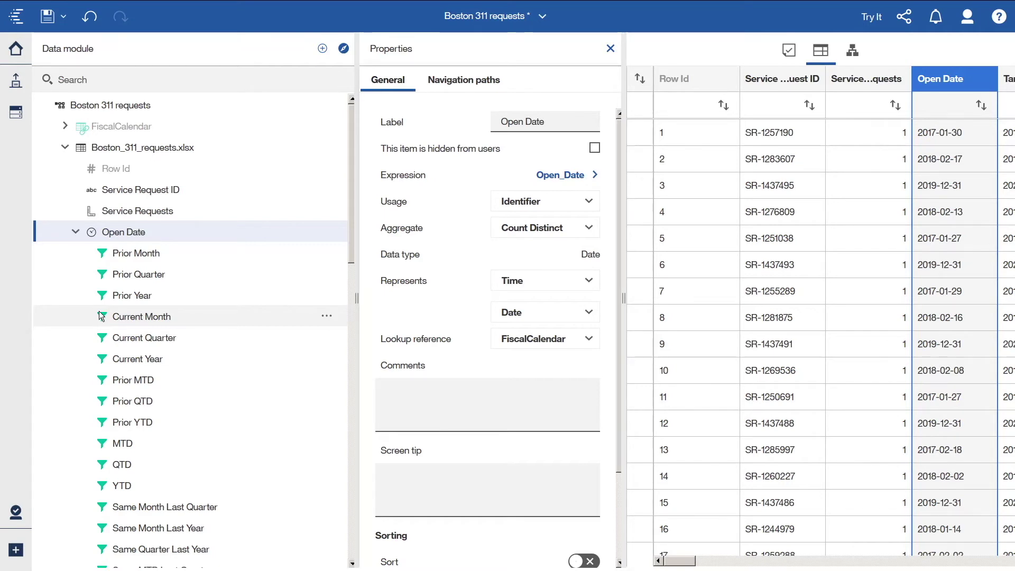
Step: Set the lookup reference of Service Requests to the Open Date column of Boston_311_requests.xlsx and save the data module
left_click(132, 211)
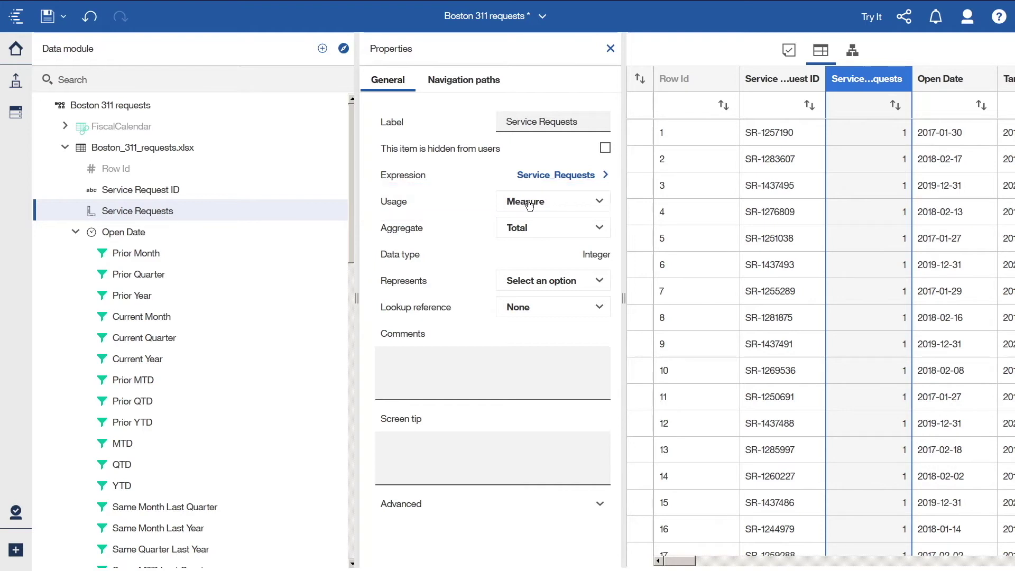
left_click(535, 313)
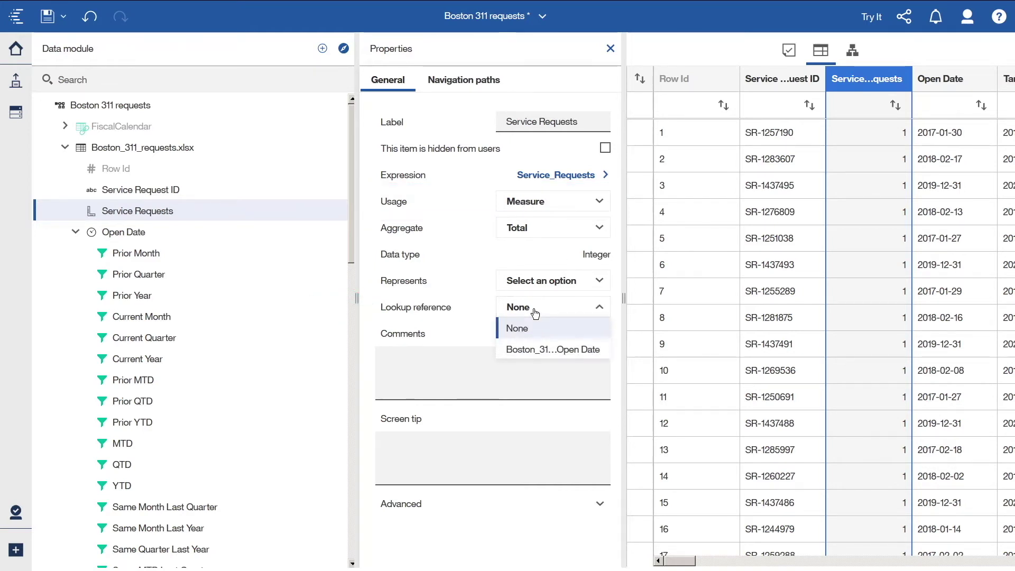
left_click(536, 351)
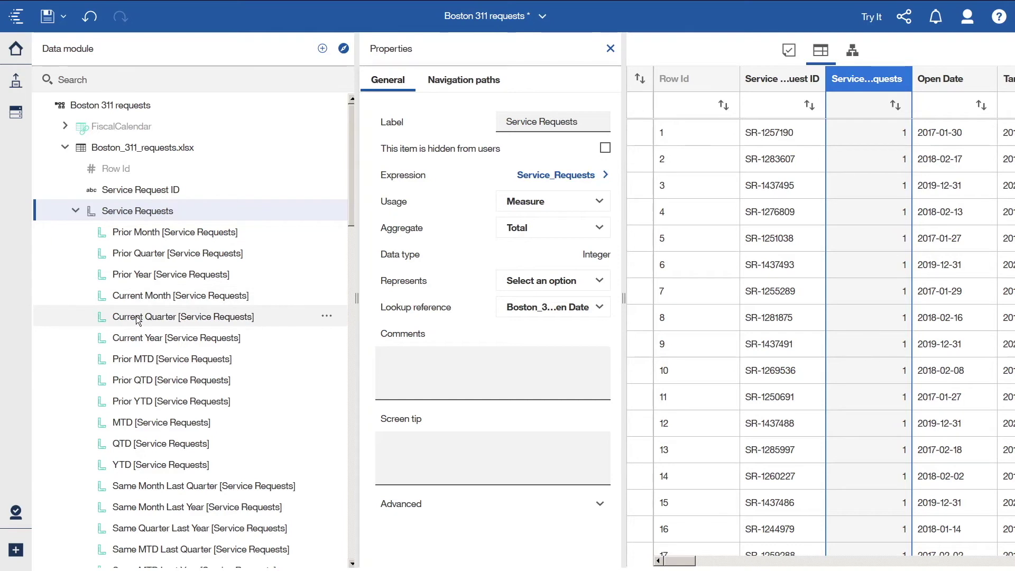
left_click(47, 16)
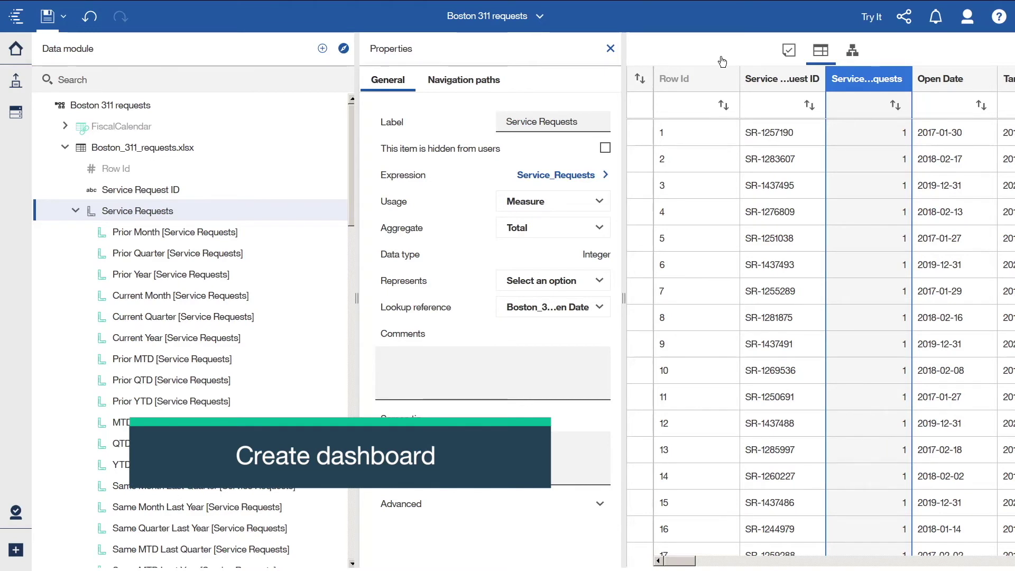
Step: Create a new dashboard using the blank single-area template of the tabbed layout
left_click(16, 550)
left_click(47, 355)
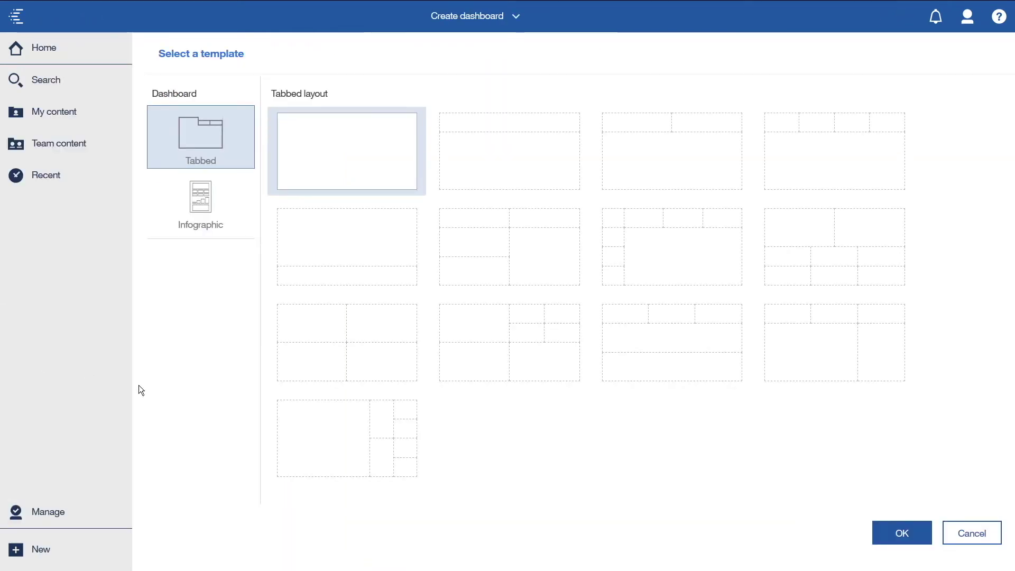
left_click(900, 535)
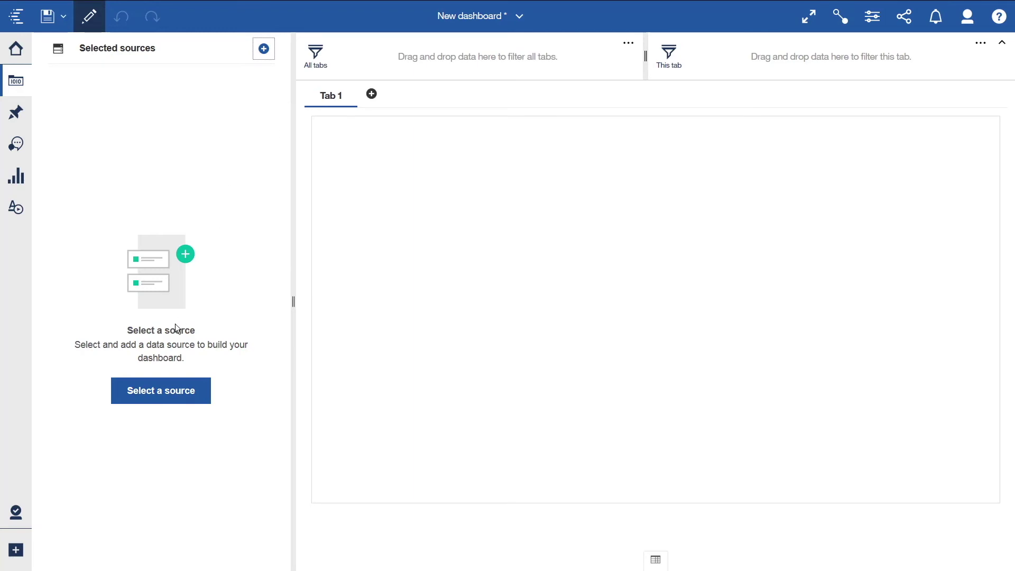
Step: Add the Boston 311 requests module from Team content > Samples > Relative dates > Data as the dashboard's data source
left_click(156, 390)
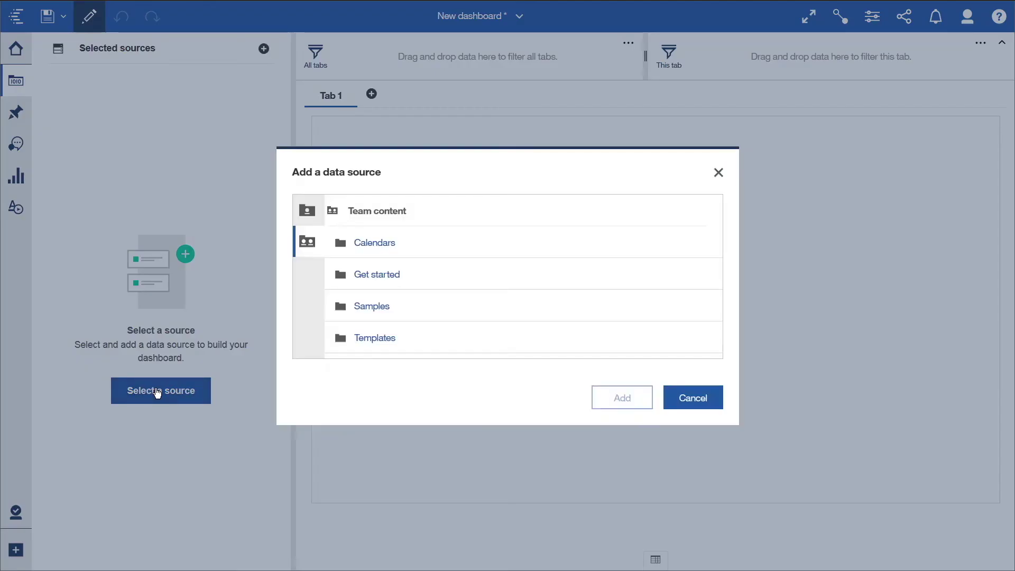
left_click(364, 308)
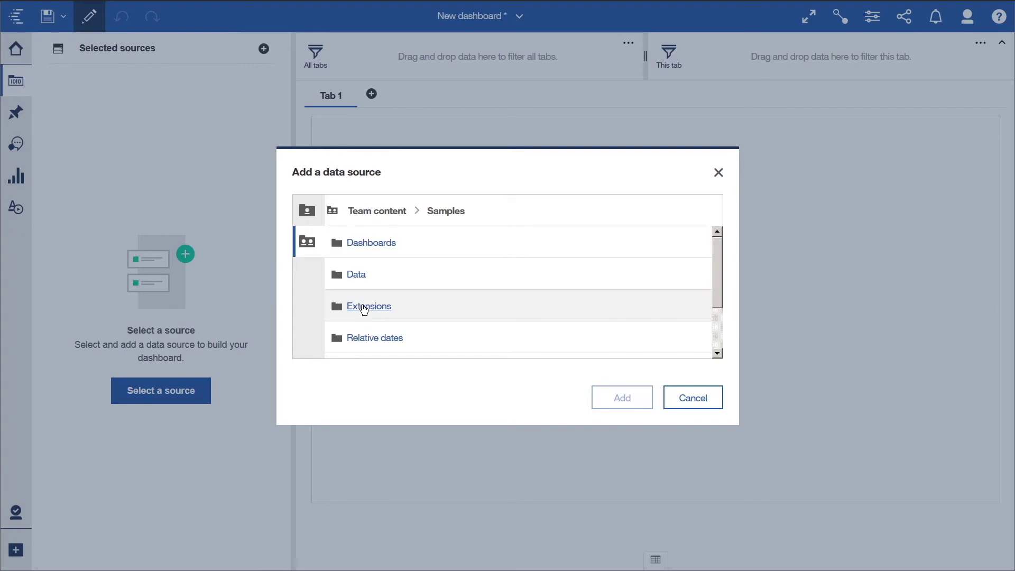
left_click(364, 339)
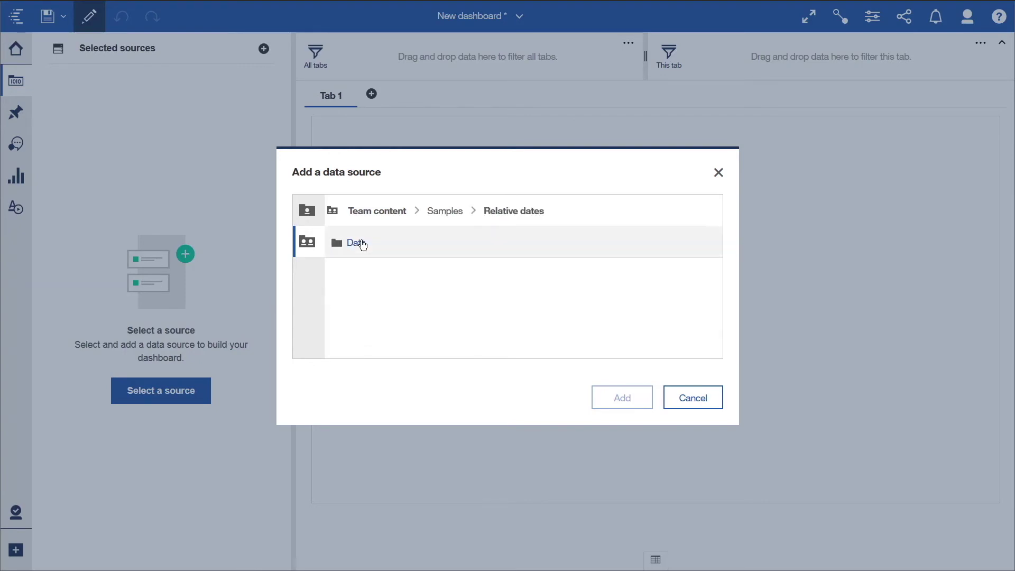
left_click(357, 243)
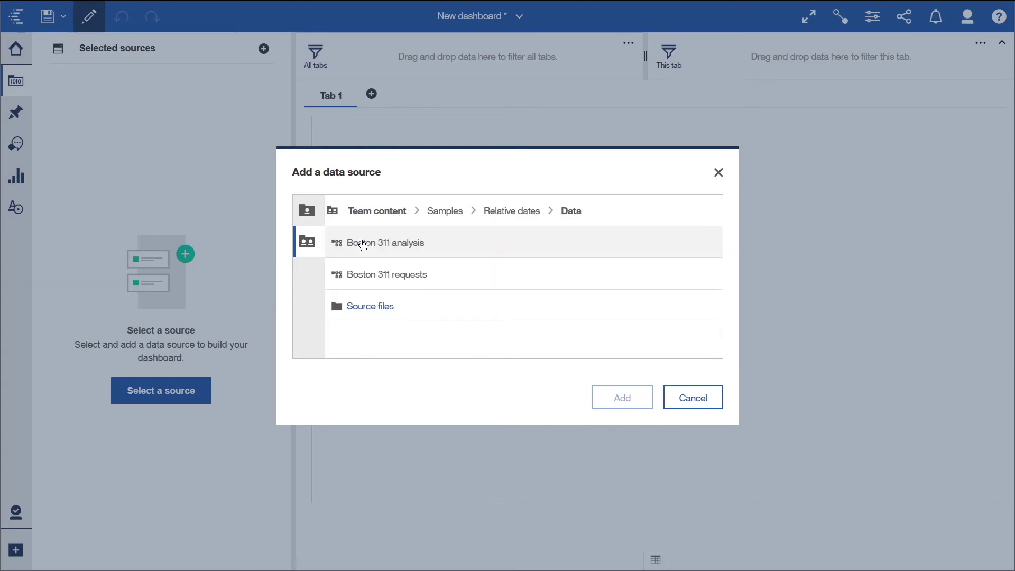
left_click(391, 279)
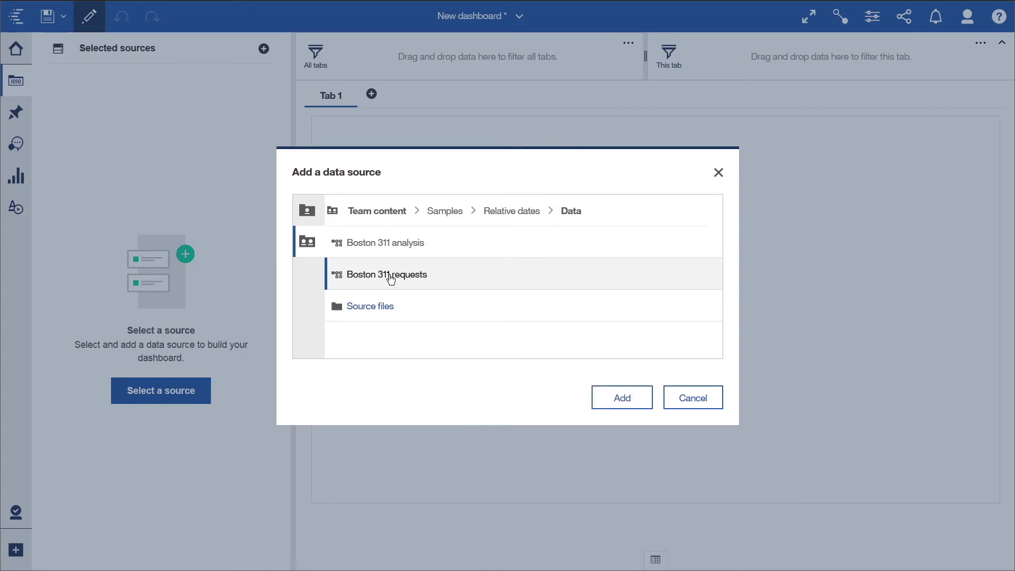
left_click(629, 402)
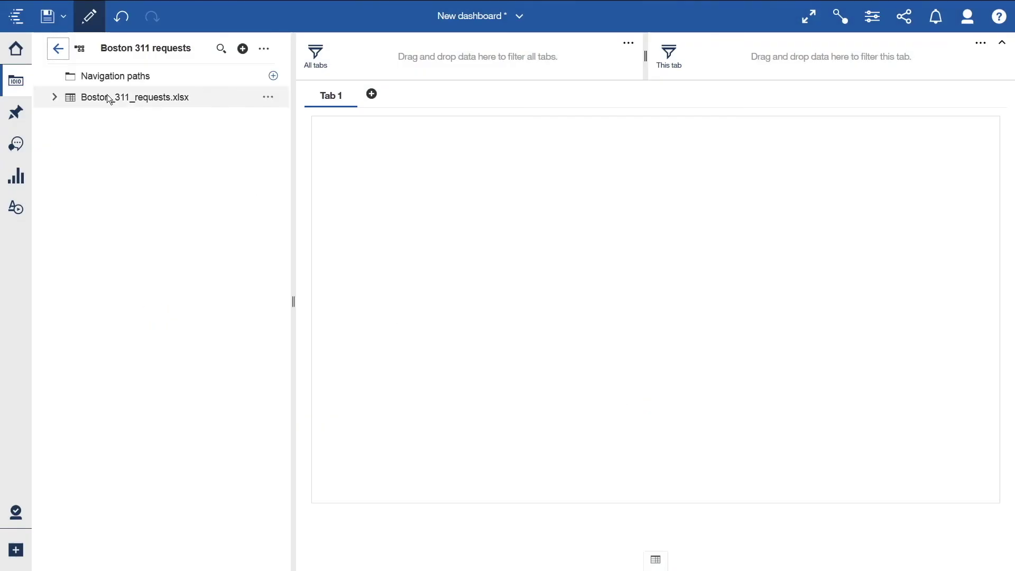
Step: Create a chart of YTD [Service Requests] by Ward in the lower part of the blank dashboard canvas
left_click(54, 97)
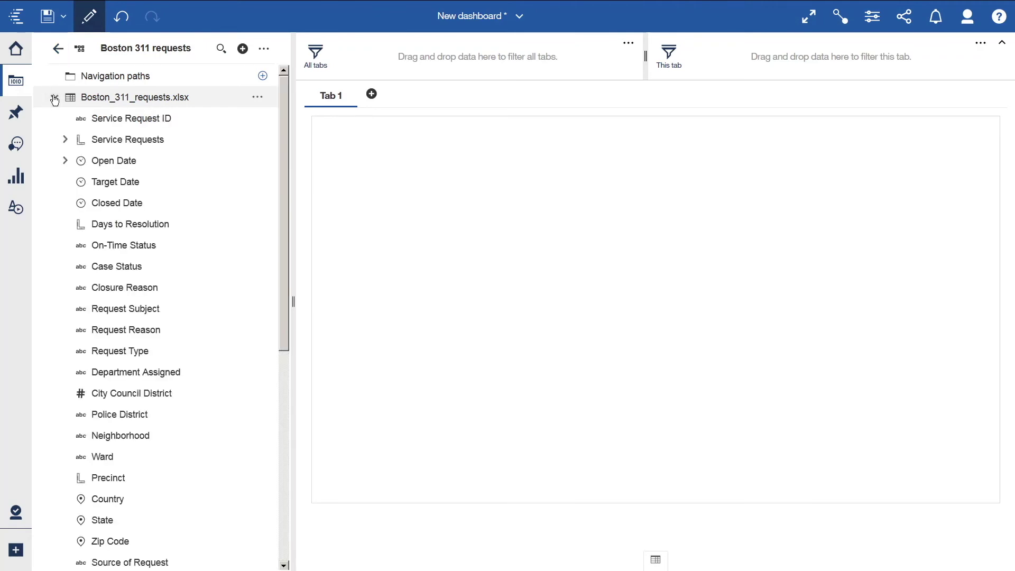
left_click(65, 140)
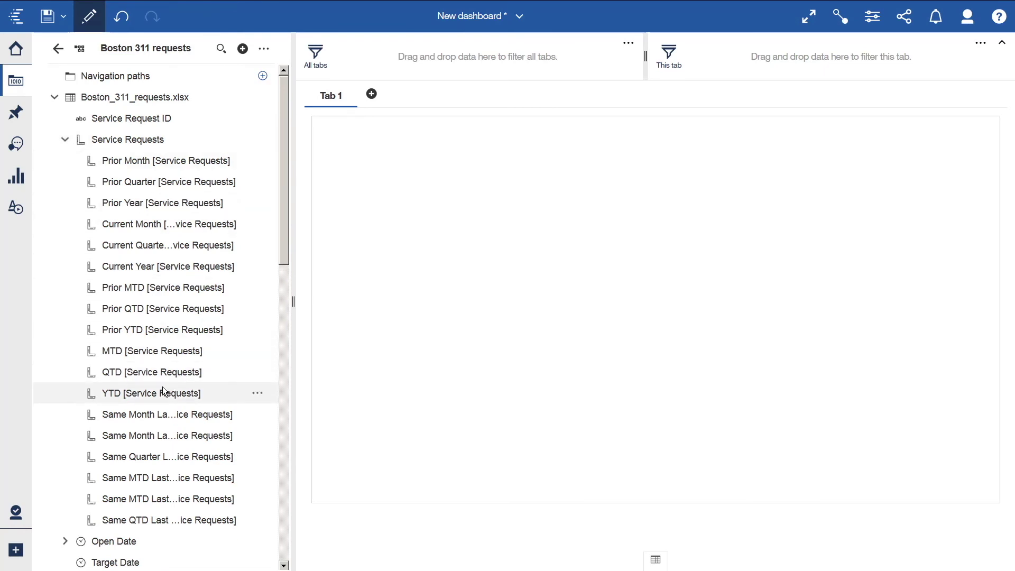
left_click(150, 393)
left_click_drag(283, 240, 278, 408)
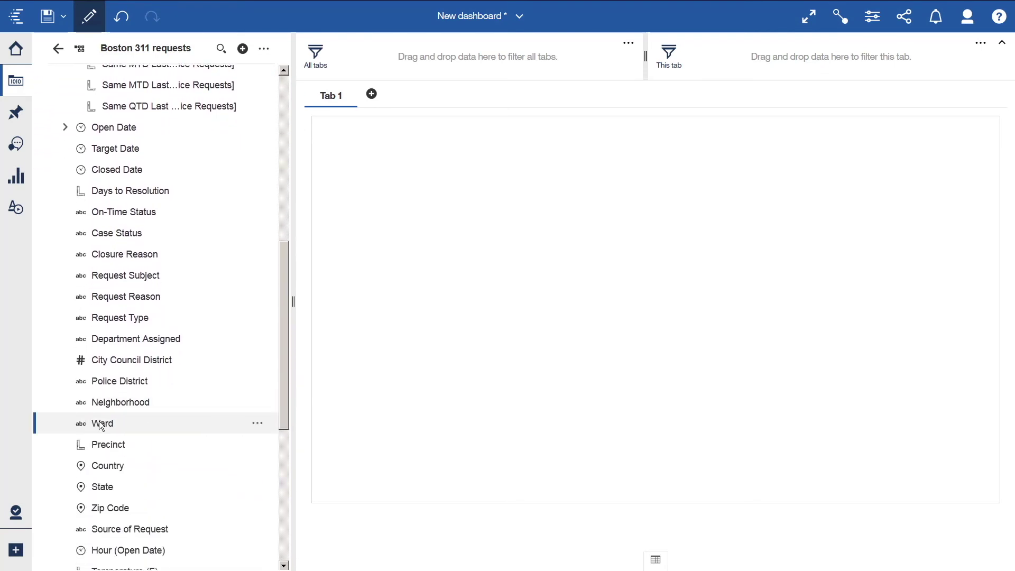
left_click_drag(186, 422, 350, 378)
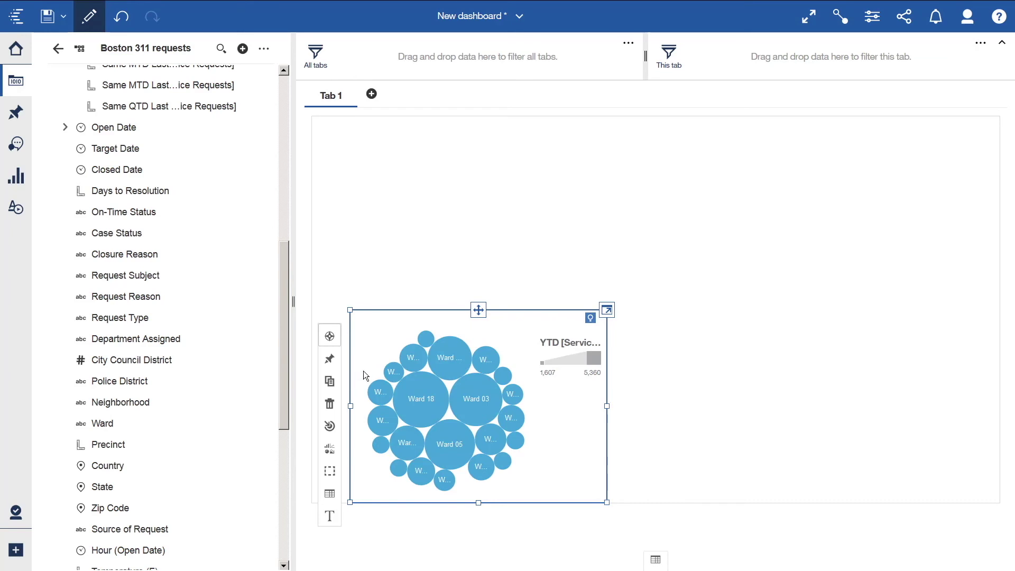
Step: Create a second chart of MTD [Service Requests] by Ward beside the year-to-date bubble chart
left_click_drag(286, 331, 289, 154)
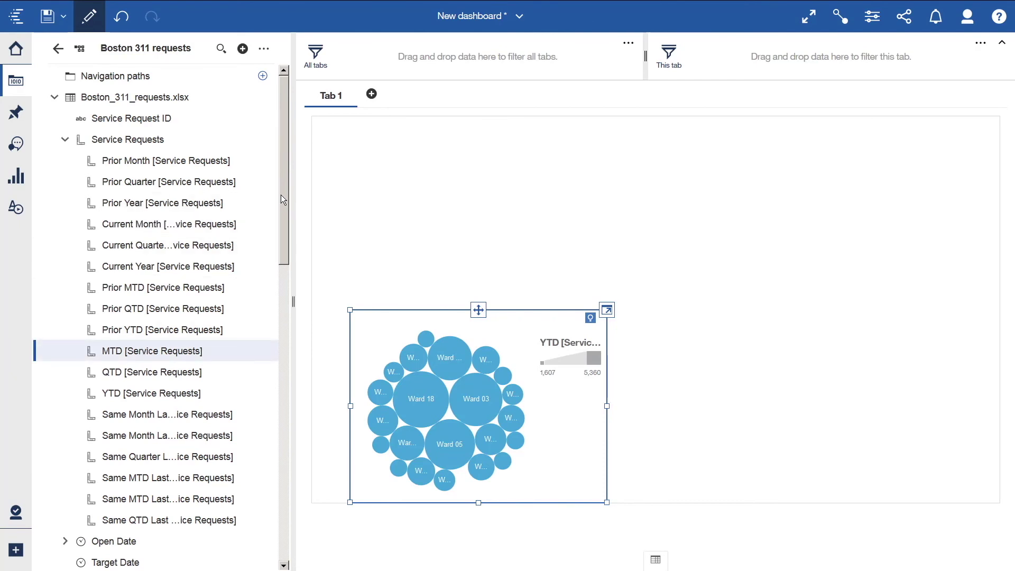
left_click_drag(281, 195, 273, 403)
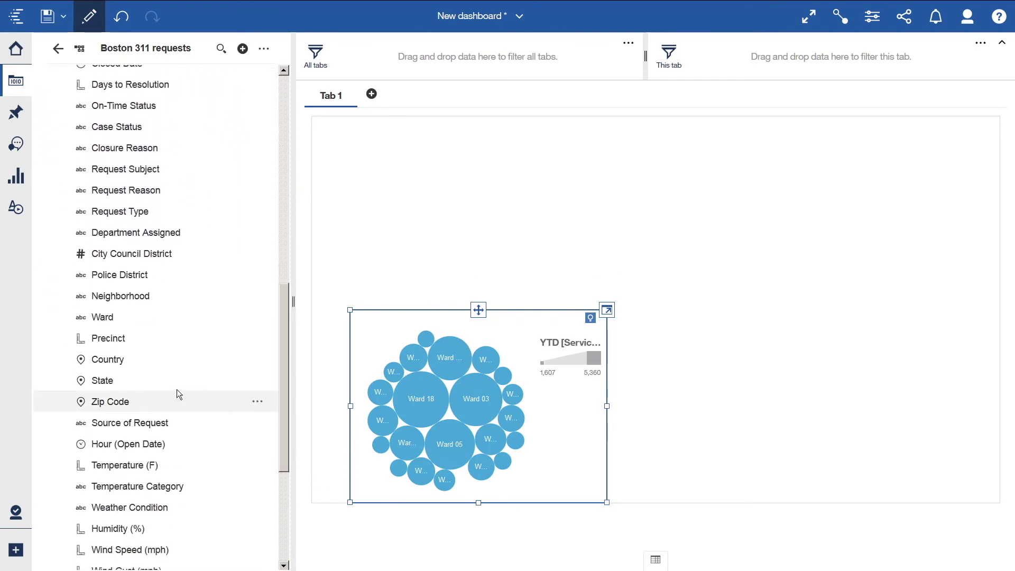
left_click(103, 320)
left_click_drag(104, 319, 633, 323)
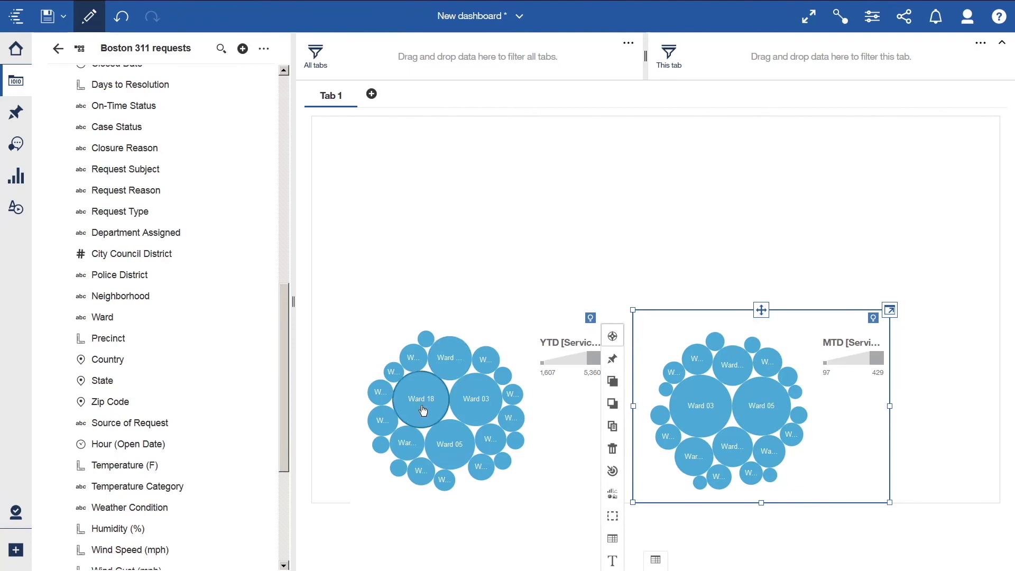
mouse_move(736, 389)
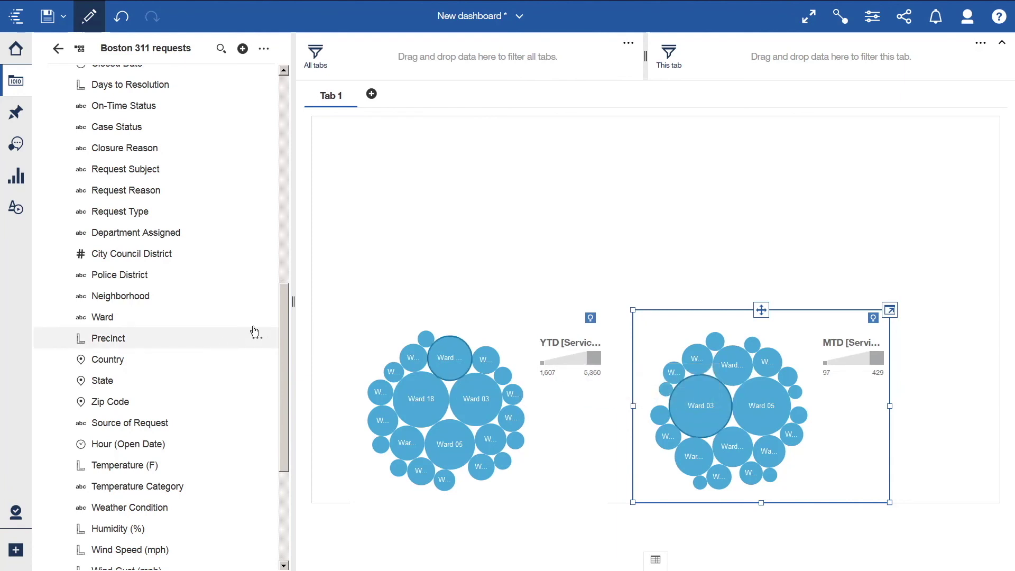
Step: Place the YTD [Service Requests] measure on its own in the empty canvas area above the year-to-date bubble chart
left_click_drag(286, 290, 290, 121)
left_click_drag(166, 297, 388, 159)
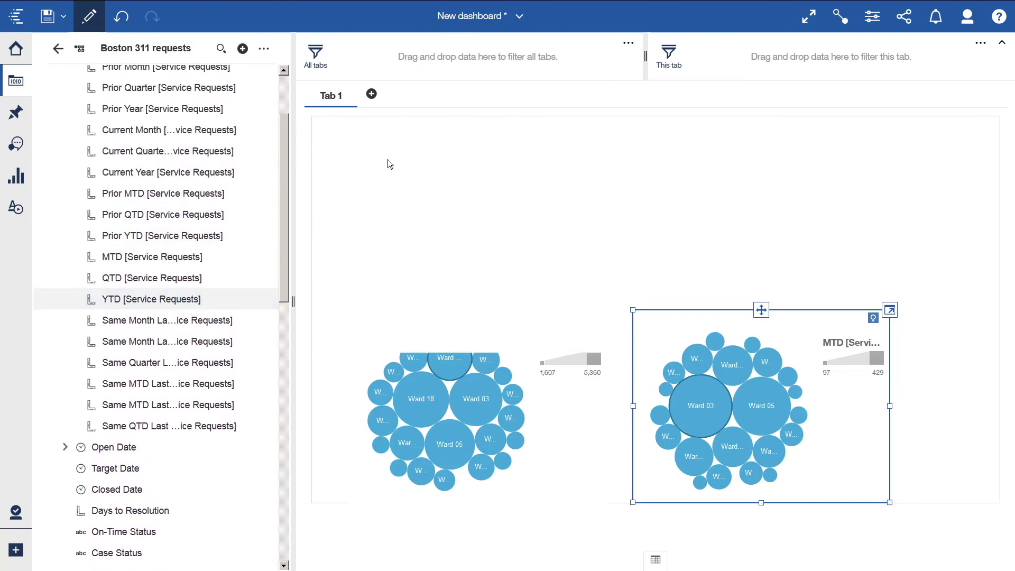